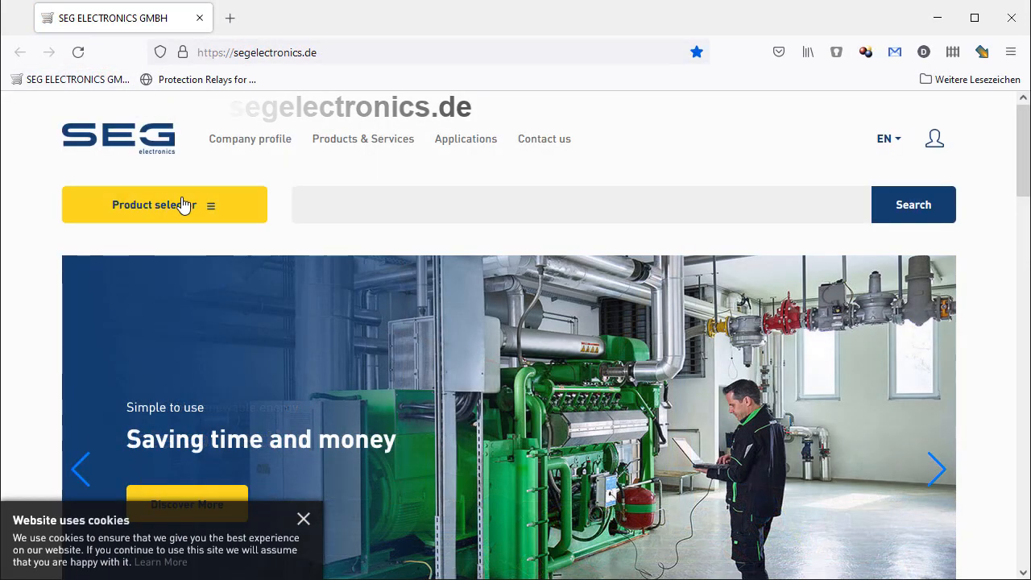
Step: Open the download area of the MCA4 Directional Feeder Protection from the HighPROTEC range under Feeder Protection
click(183, 210)
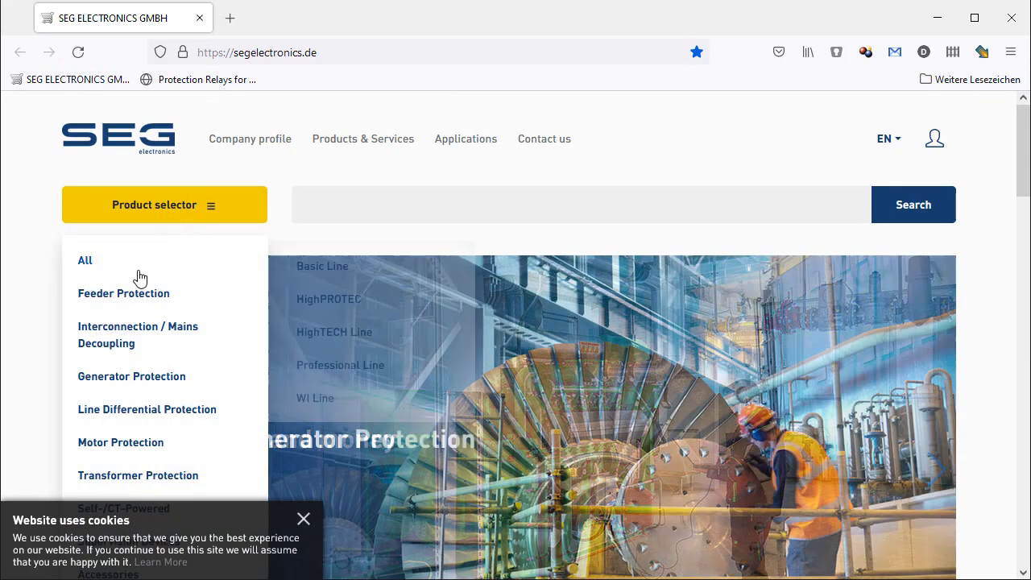
mouse_move(135, 302)
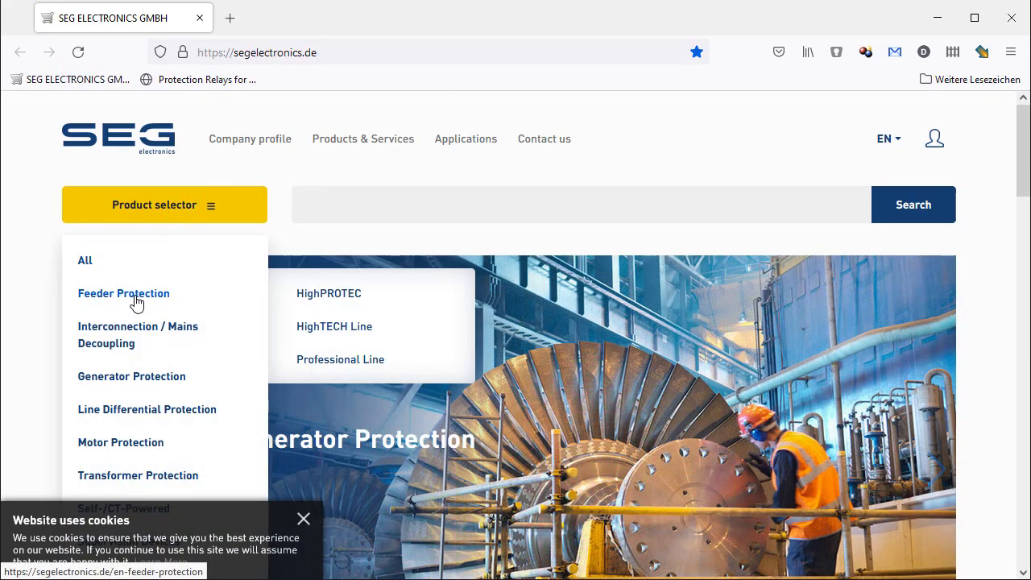
click(327, 295)
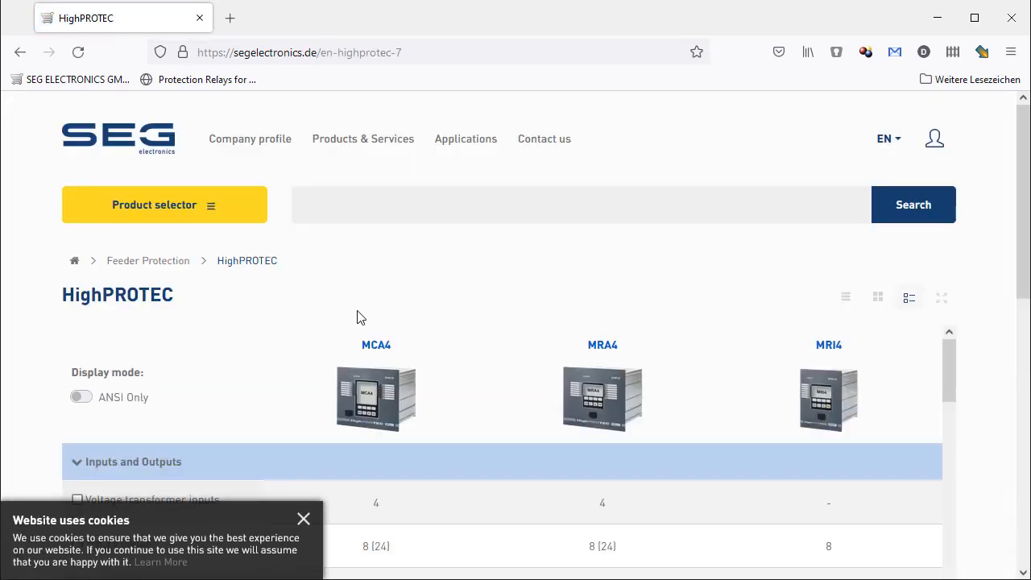
click(375, 353)
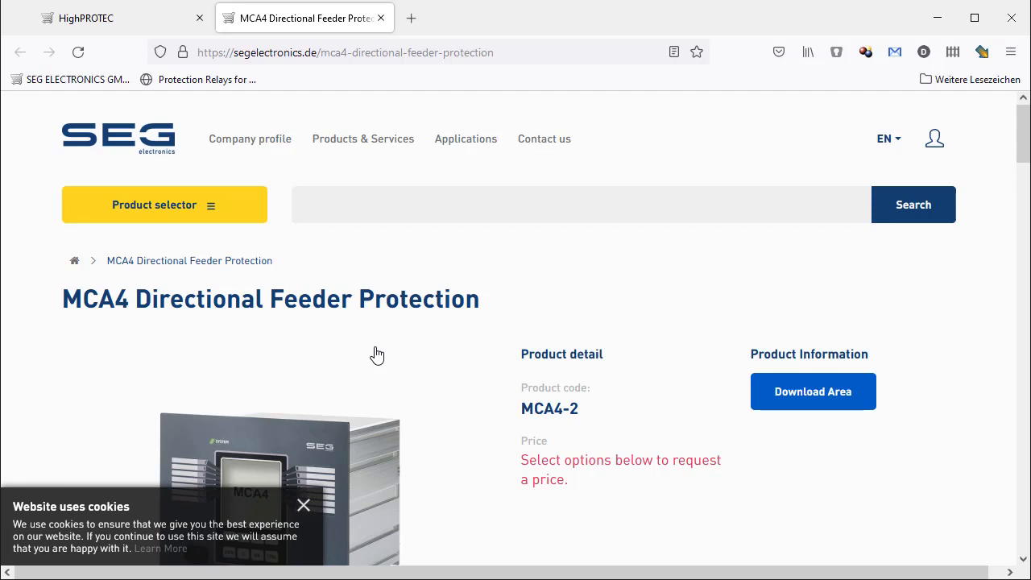
click(814, 393)
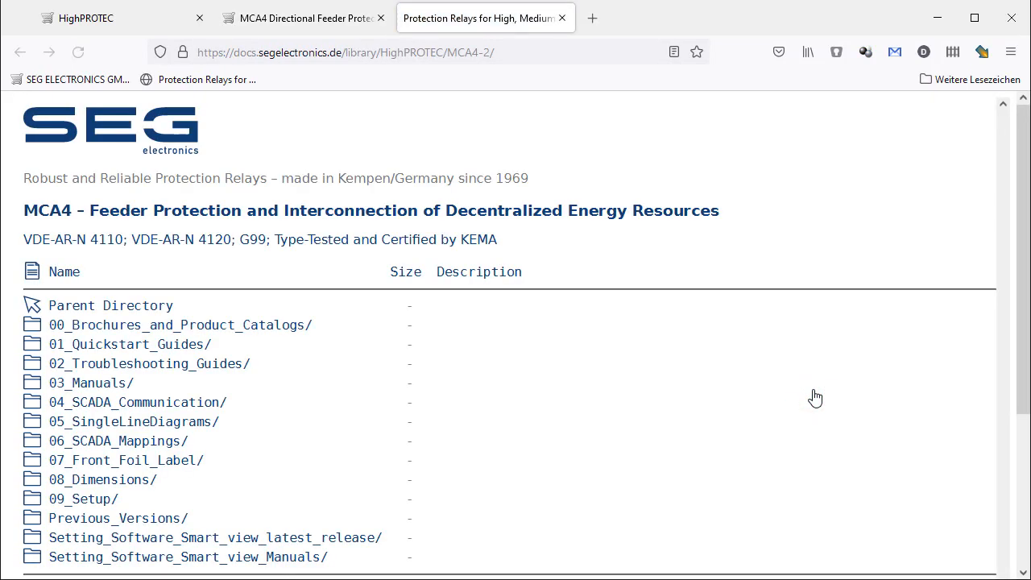
Step: Download Smartview_SE_Install_Latest_Release.exe from the Setting_Software_Smart_view_latest_release folder and save the file
click(240, 540)
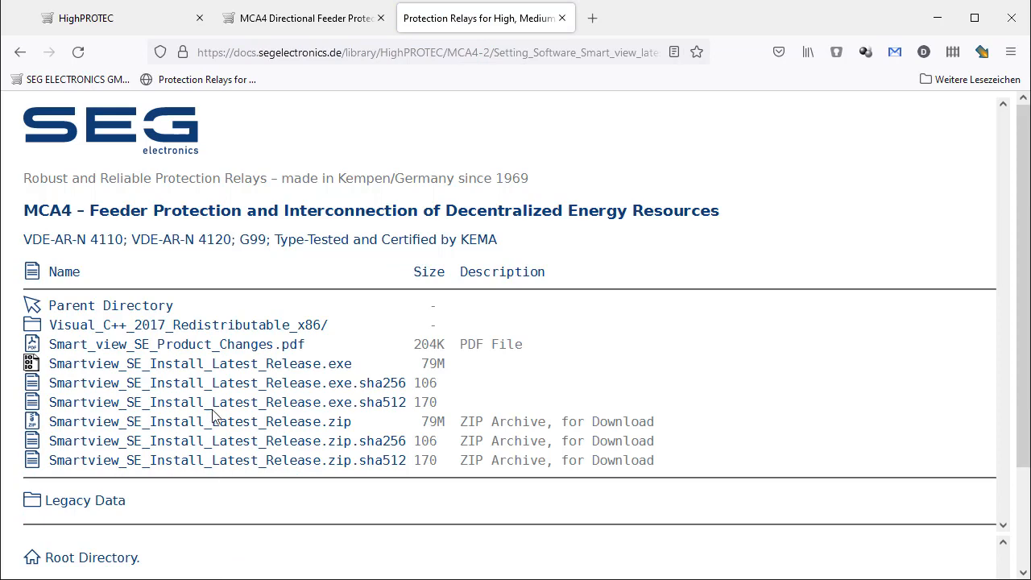
click(222, 367)
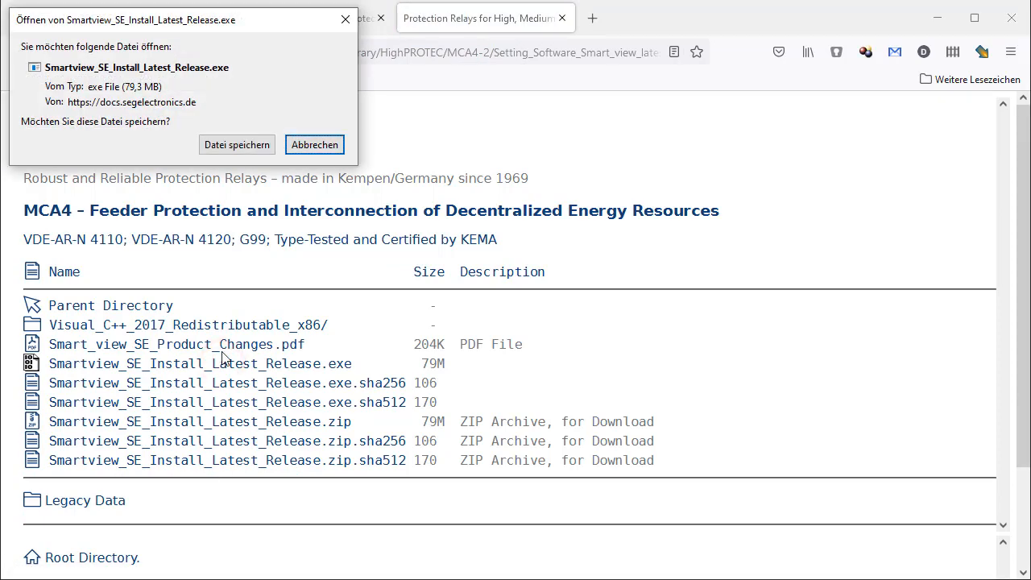
click(233, 145)
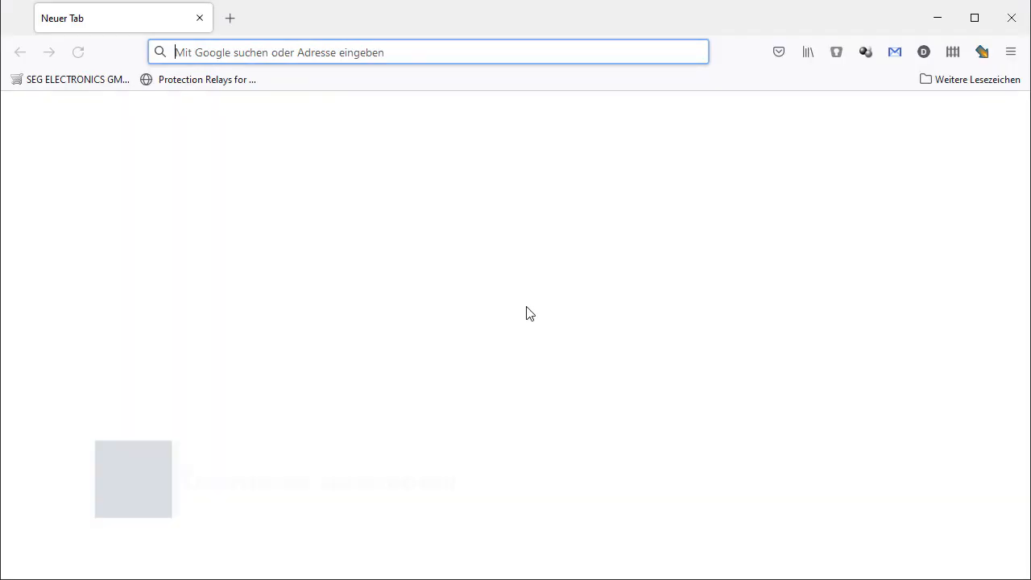
Step: Download MCA4-2_V3.7.b_Setup.zip from the documentation library's HighPROTEC/MCA4-2/09_Setup folder and save the file
click(192, 80)
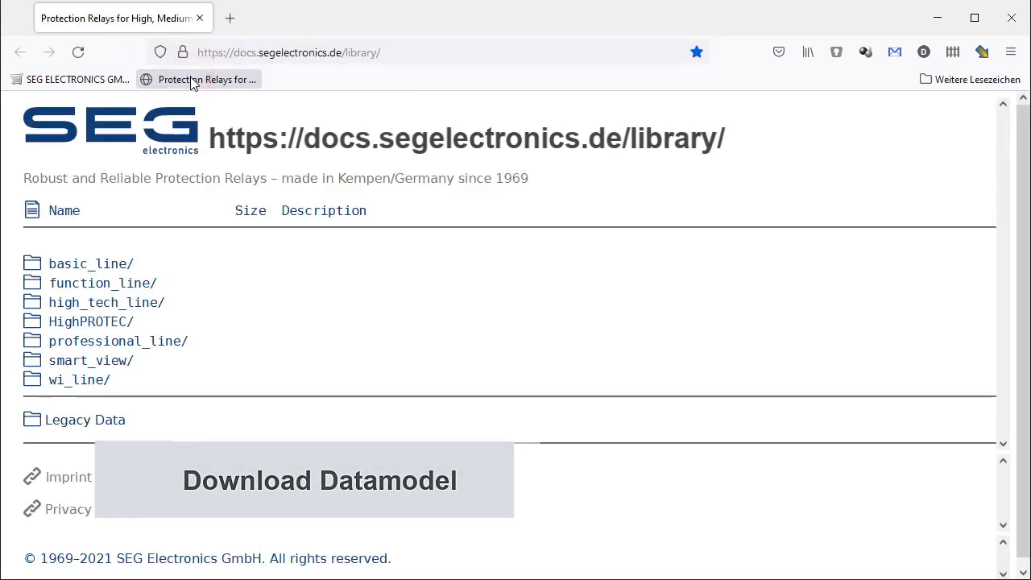
click(92, 324)
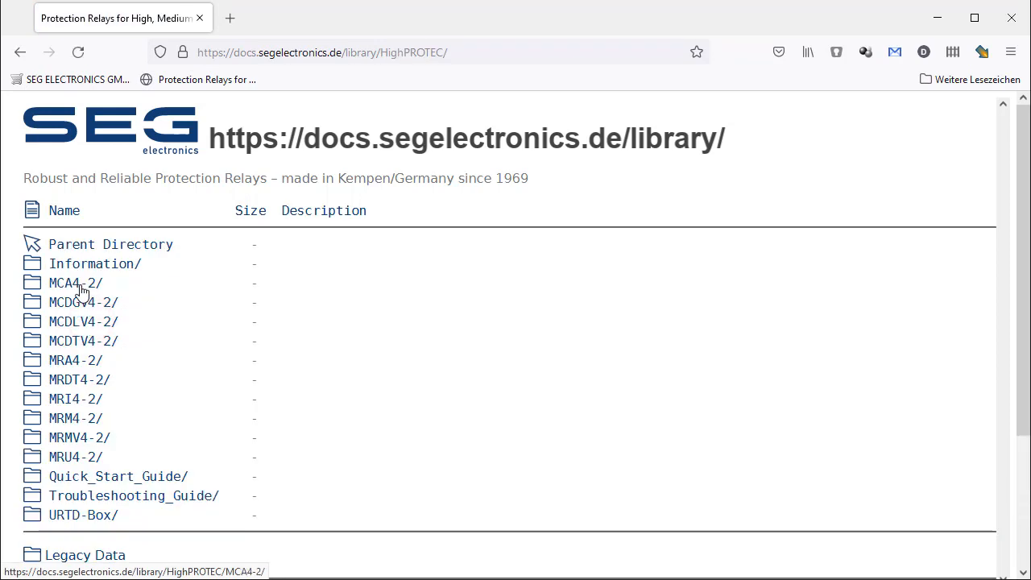
click(80, 286)
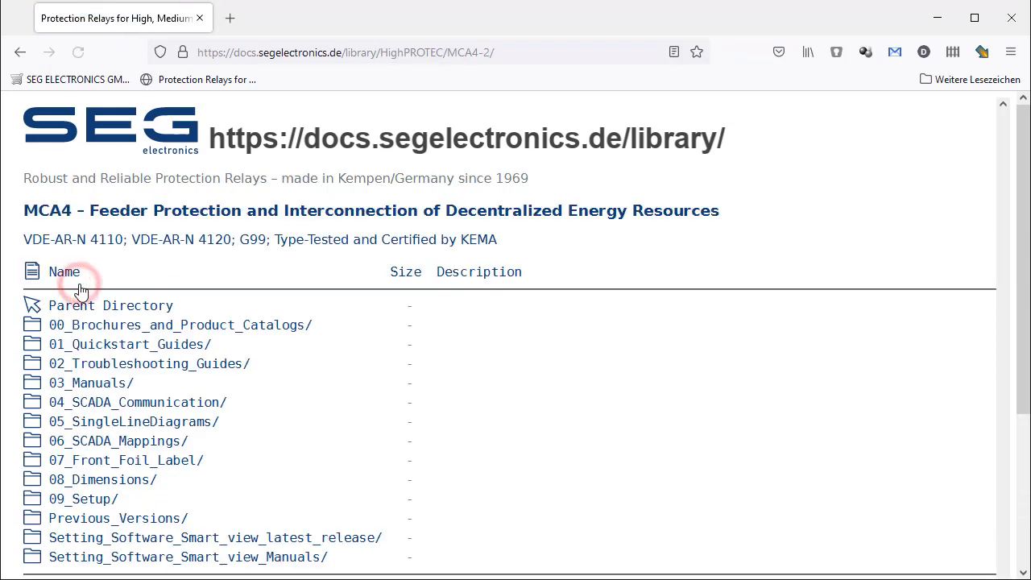
click(75, 497)
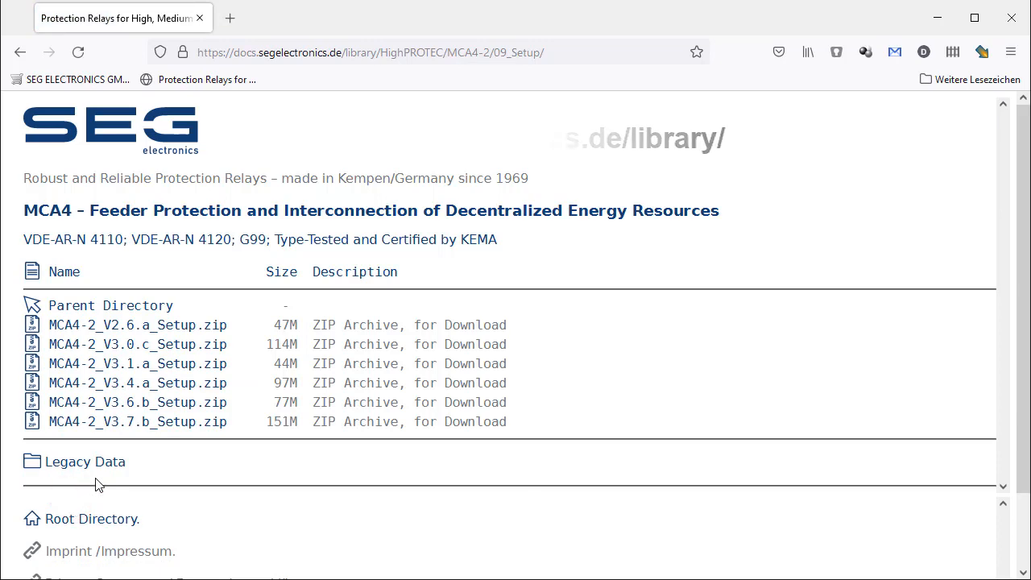
click(139, 424)
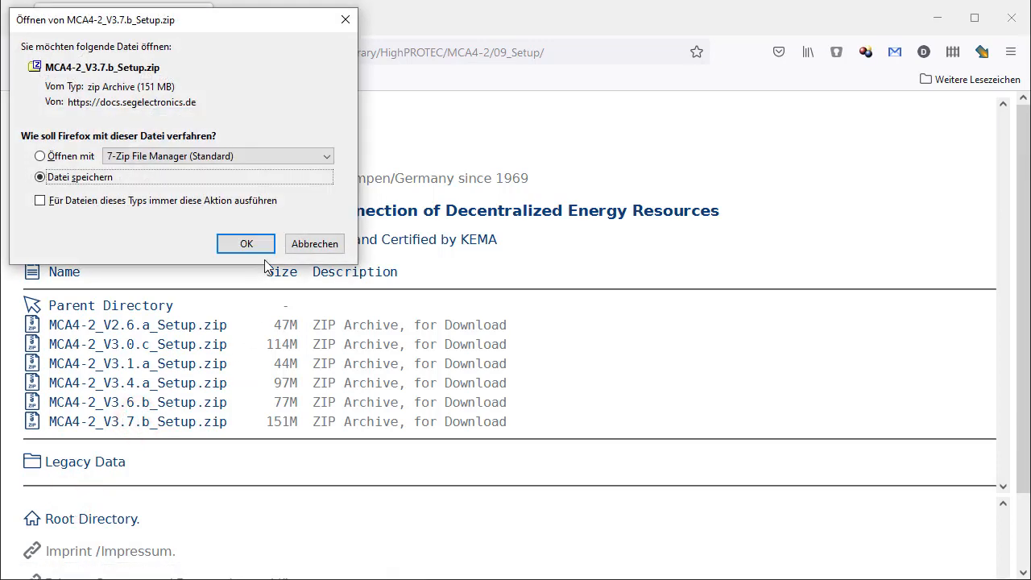
click(255, 246)
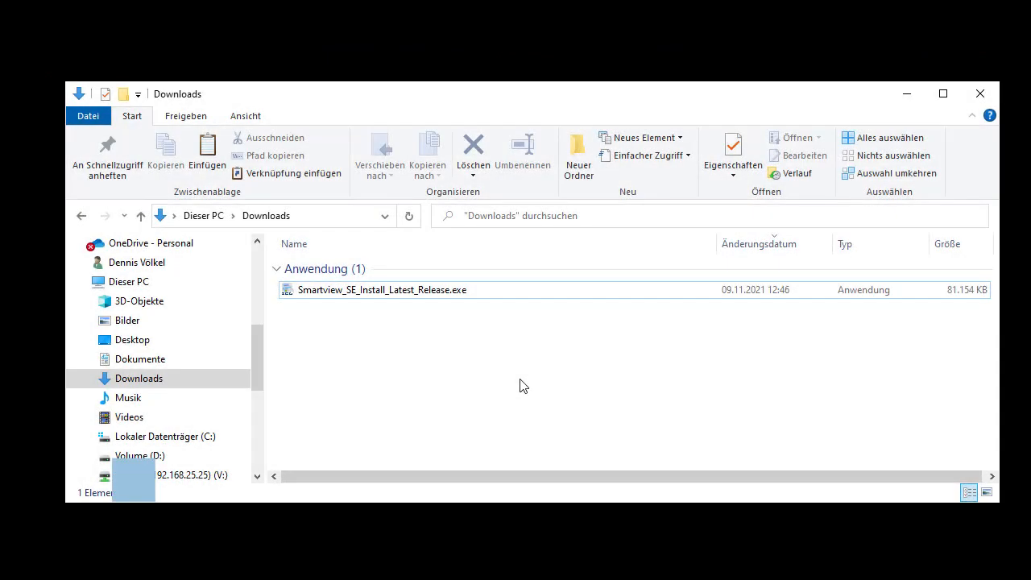
Step: Run Smartview_SE_Install_Latest_Release.exe from the Downloads folder with English as the setup language
click(408, 295)
double_click(406, 293)
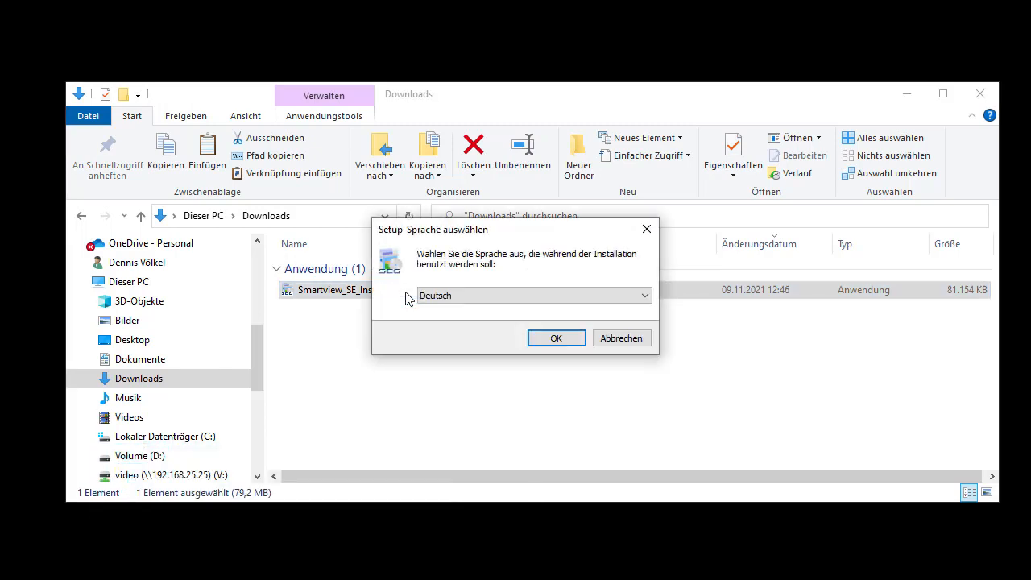
click(599, 295)
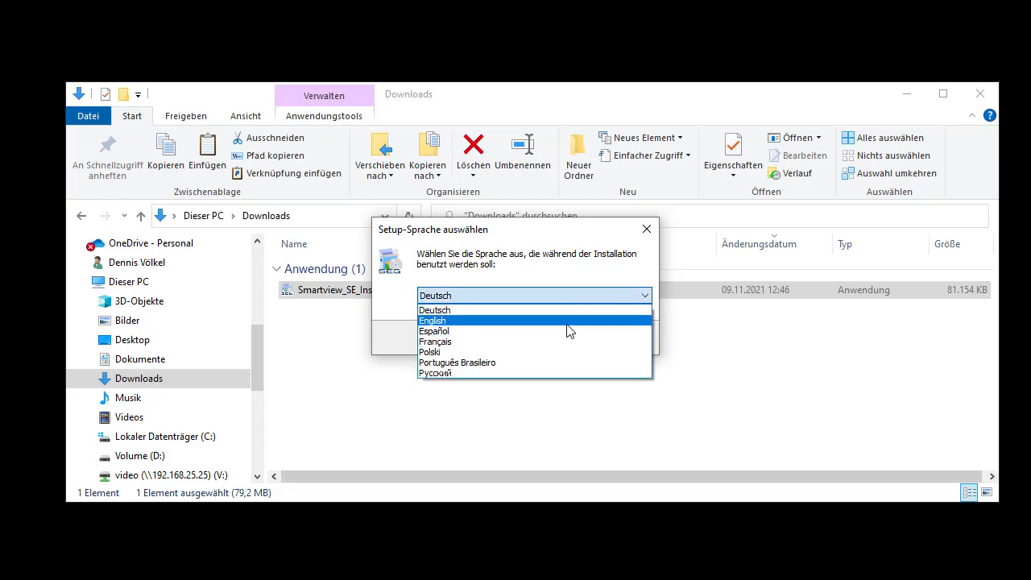
click(569, 325)
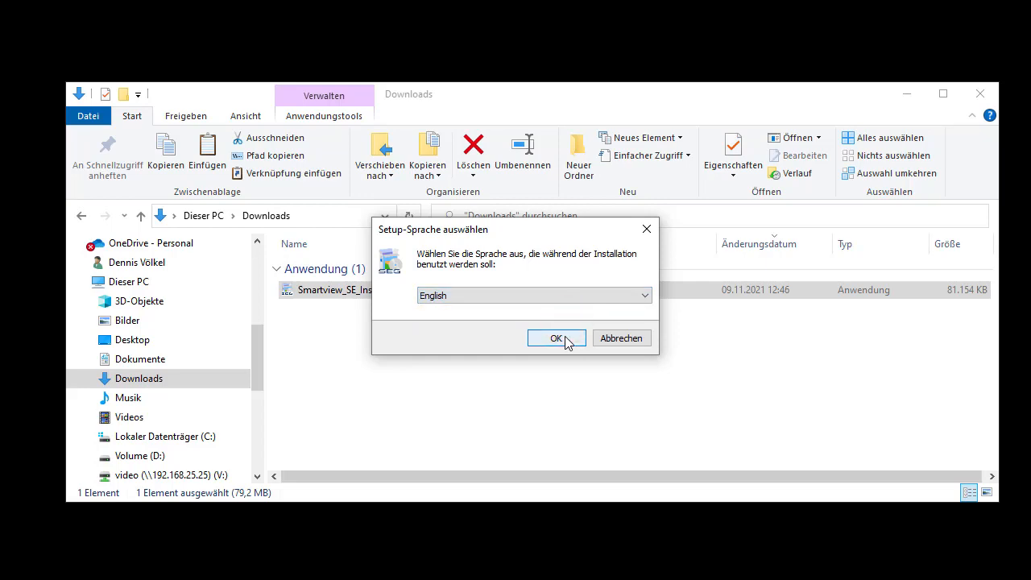
click(565, 338)
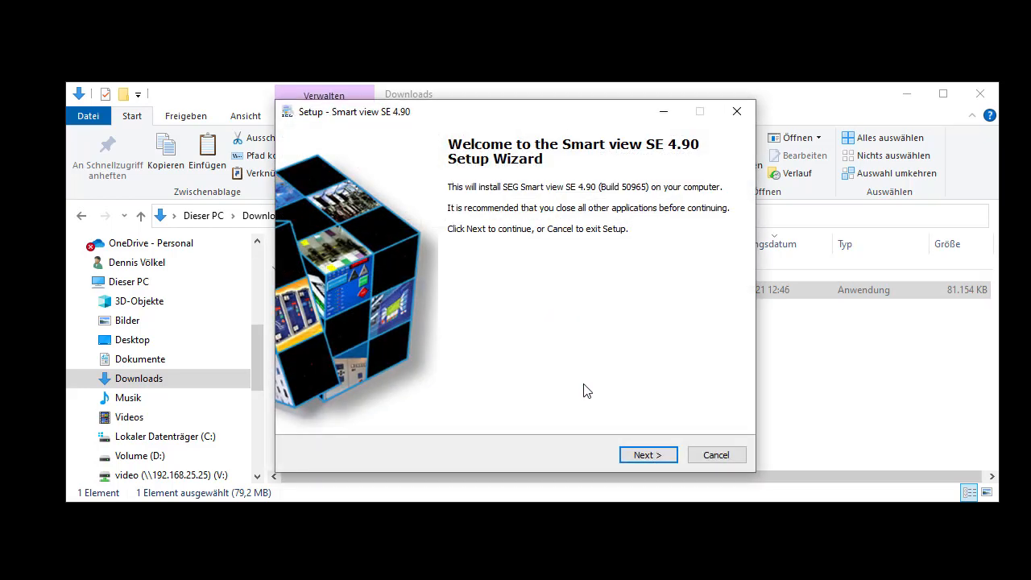
Step: Install Smart view SE 4.90 with the default destination location and Start Menu folder
click(644, 456)
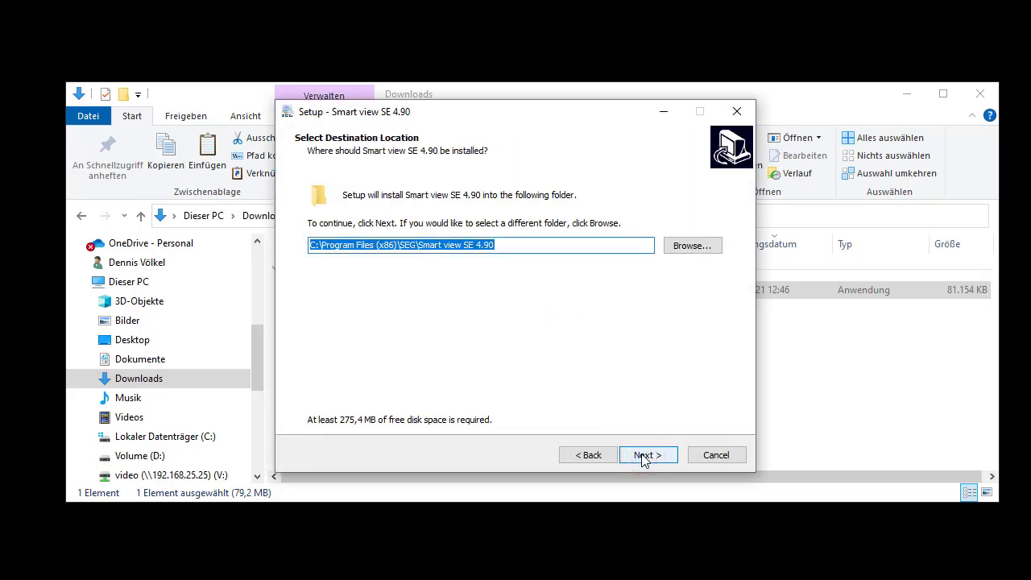
click(645, 457)
click(645, 456)
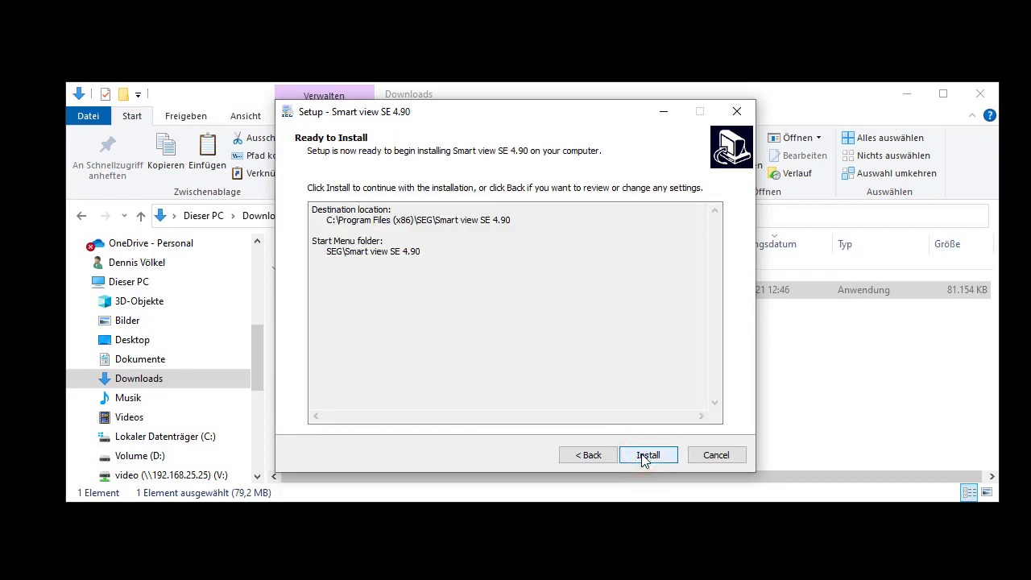
click(645, 456)
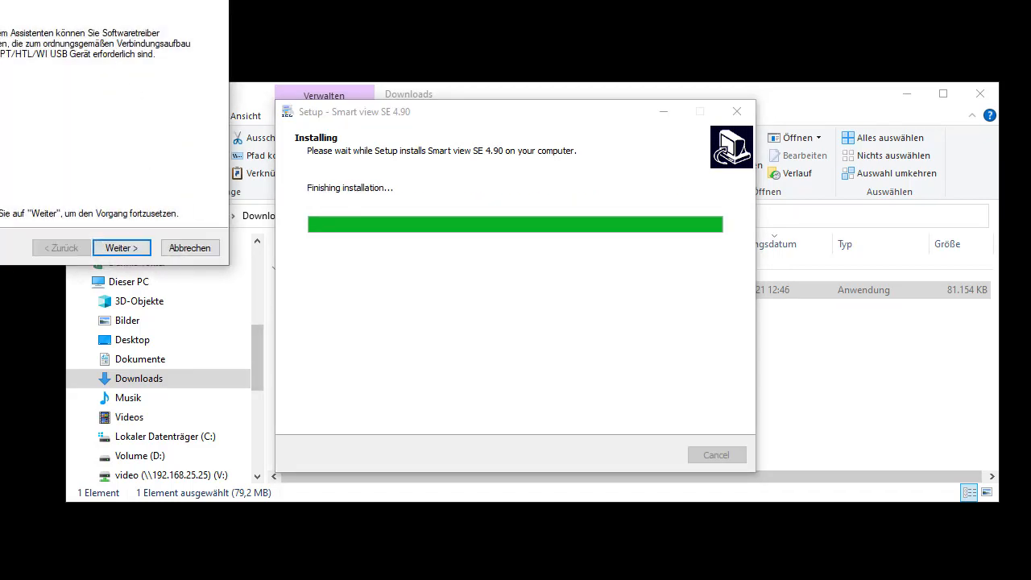
Step: Install the HPT/HTL/WI USB device drivers and finish the Smart view SE 4.90 setup
drag(85, 0, 532, 137)
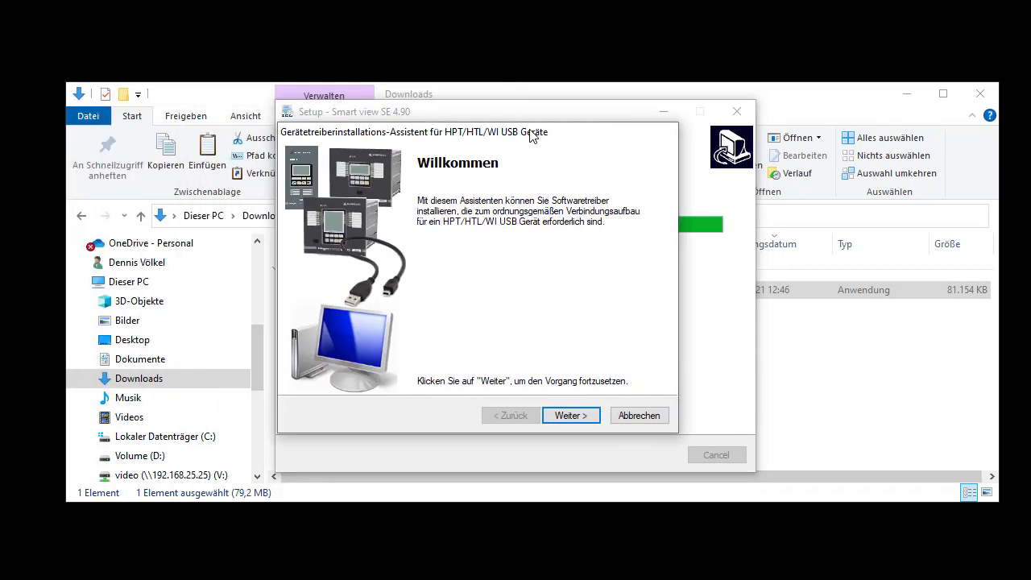
click(585, 417)
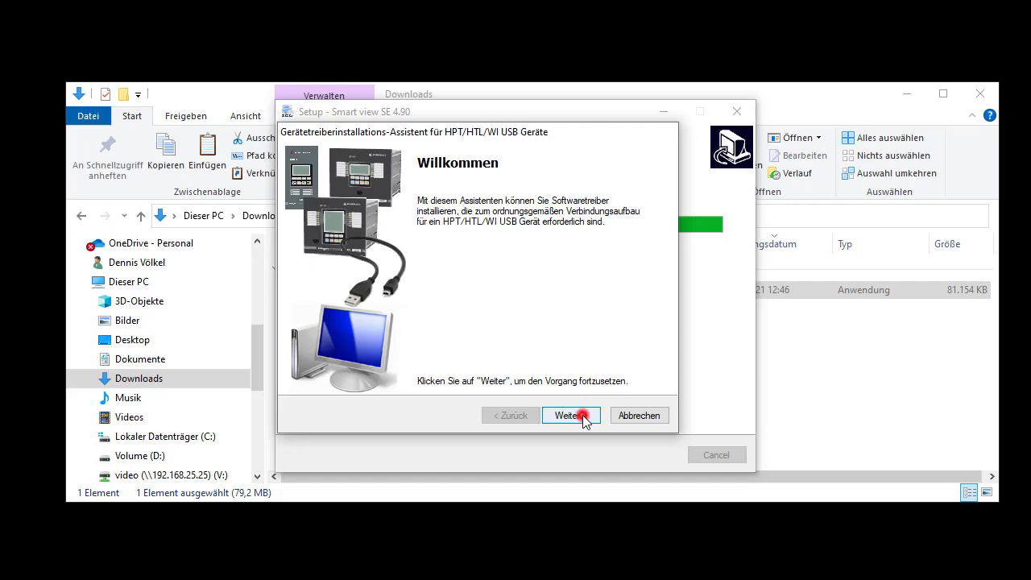
click(584, 417)
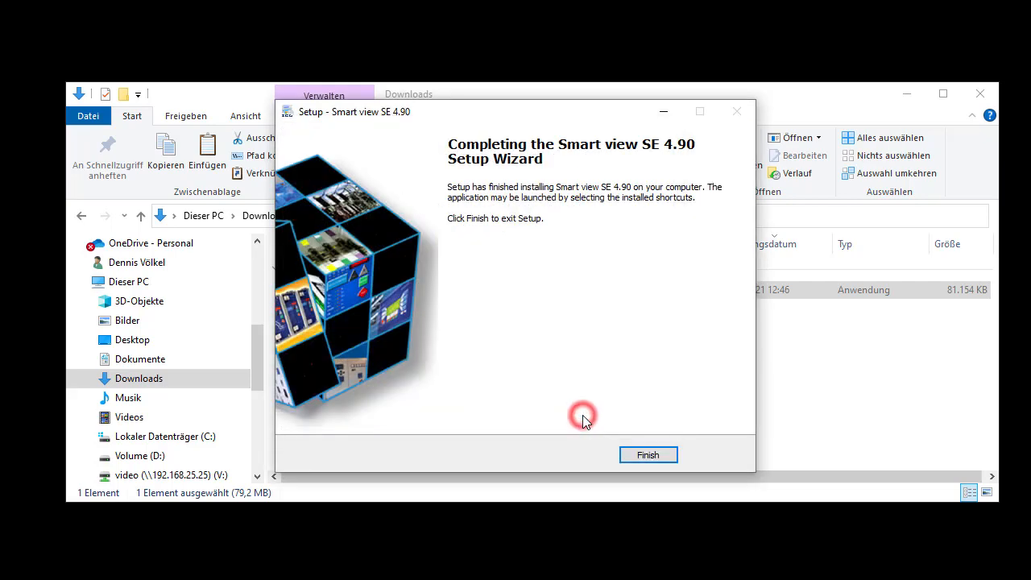
click(649, 456)
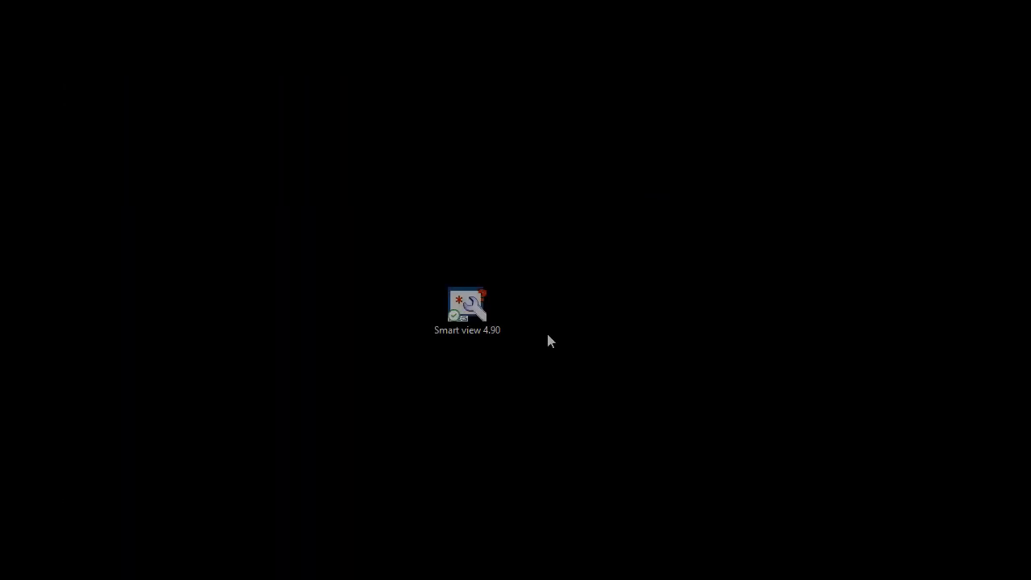
Step: Launch Smart view 4.90 and check the device types offered for a new HighPROTEC parameter file
double_click(467, 307)
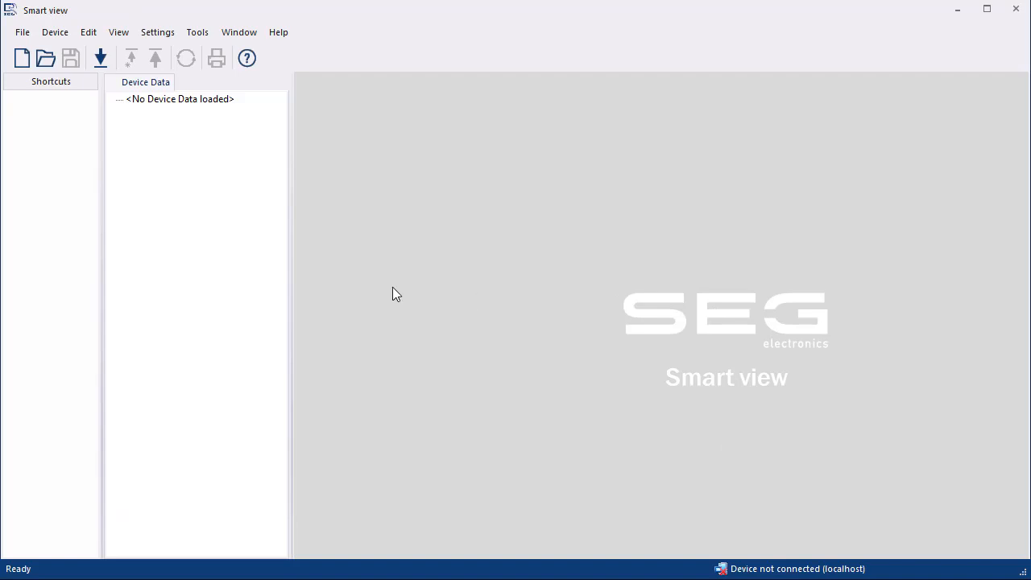
click(20, 61)
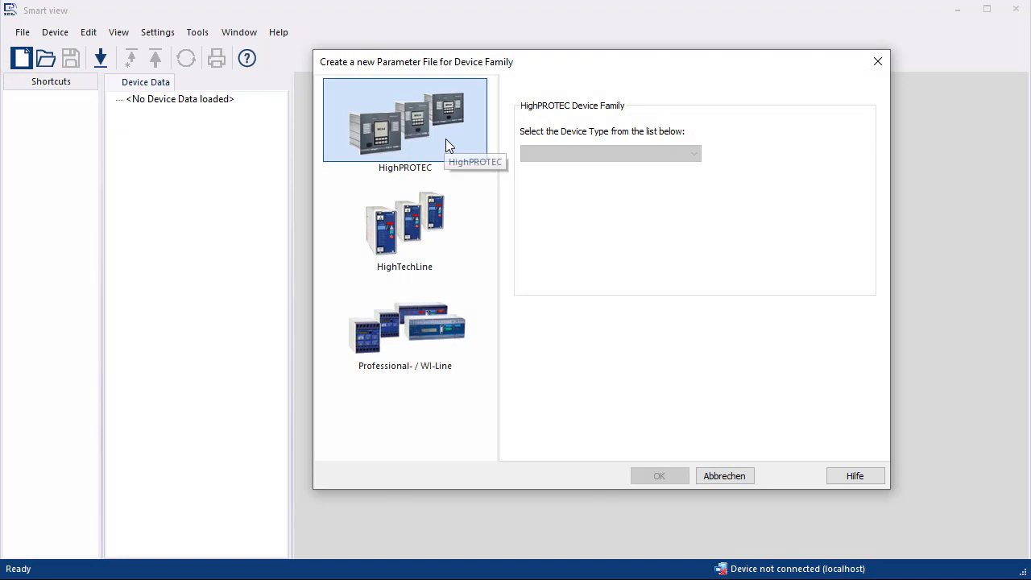
click(695, 153)
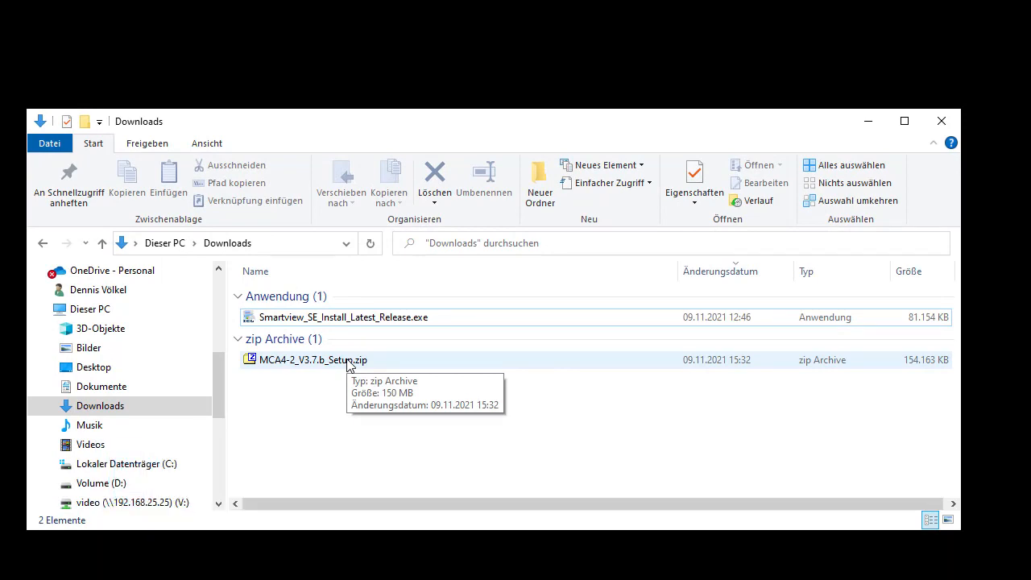
Step: Extract MCA4-2_V3.7.b_Setup.zip into the Downloads folder with 7-Zip
right_click(349, 365)
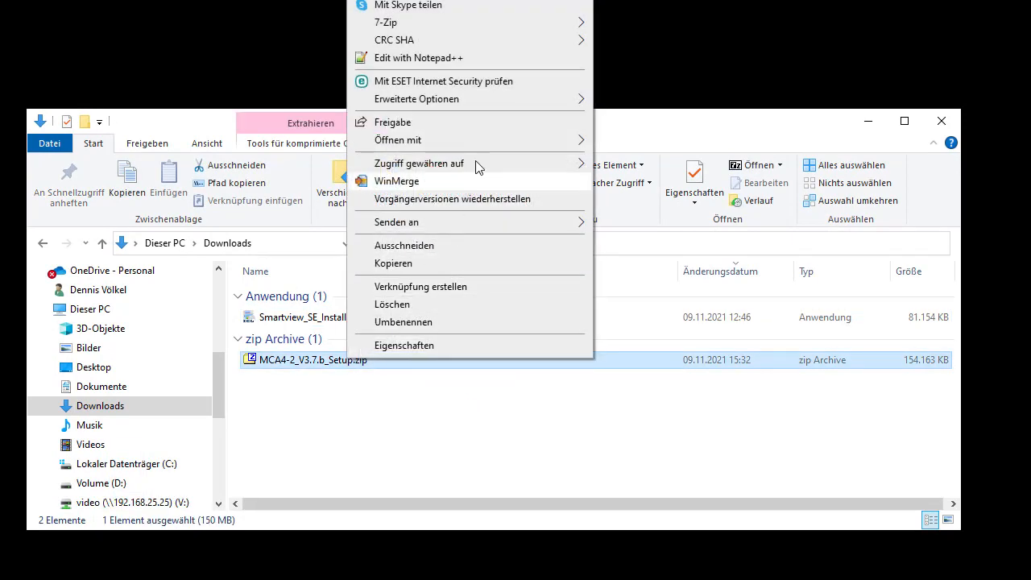
mouse_move(521, 32)
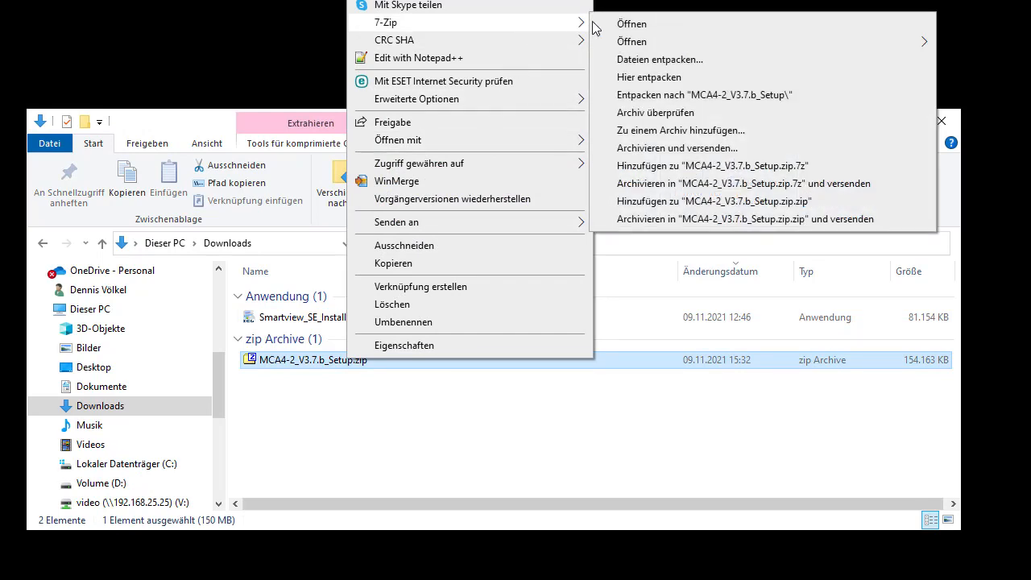
click(655, 79)
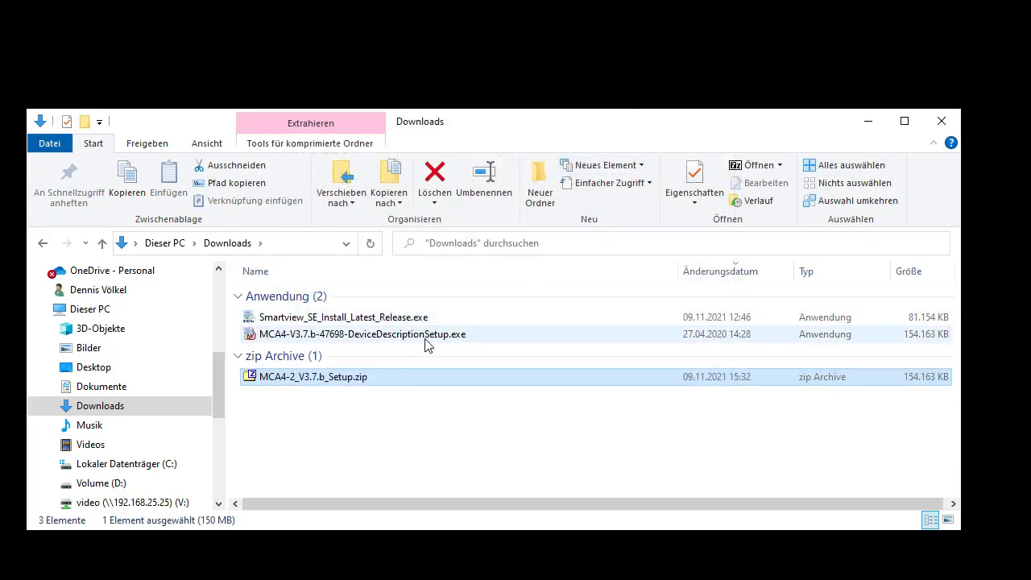
Step: Run MCA4-V3.7.b-47698-DeviceDescriptionSetup.exe with English as the setup language
click(427, 339)
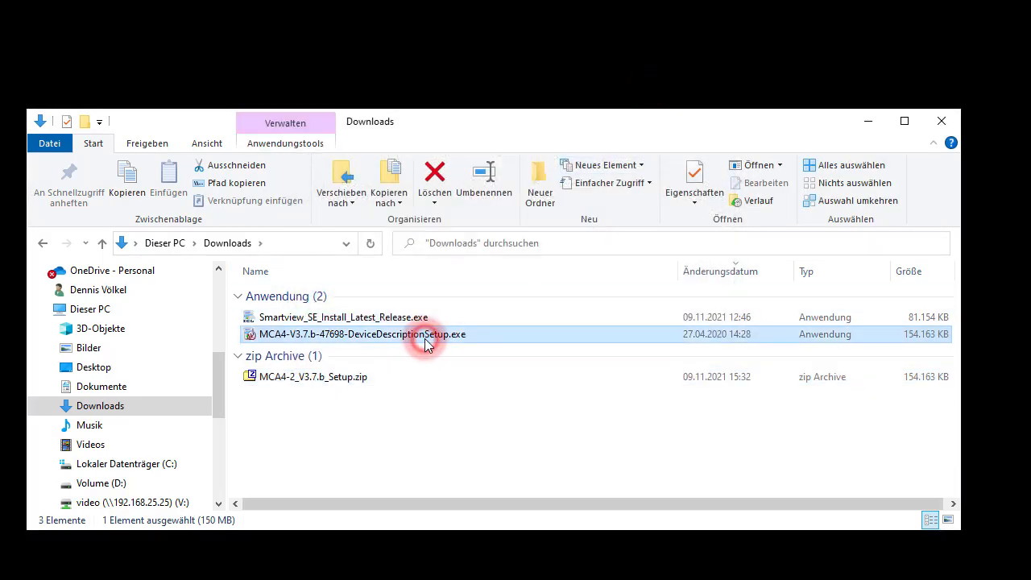
double_click(427, 339)
click(491, 305)
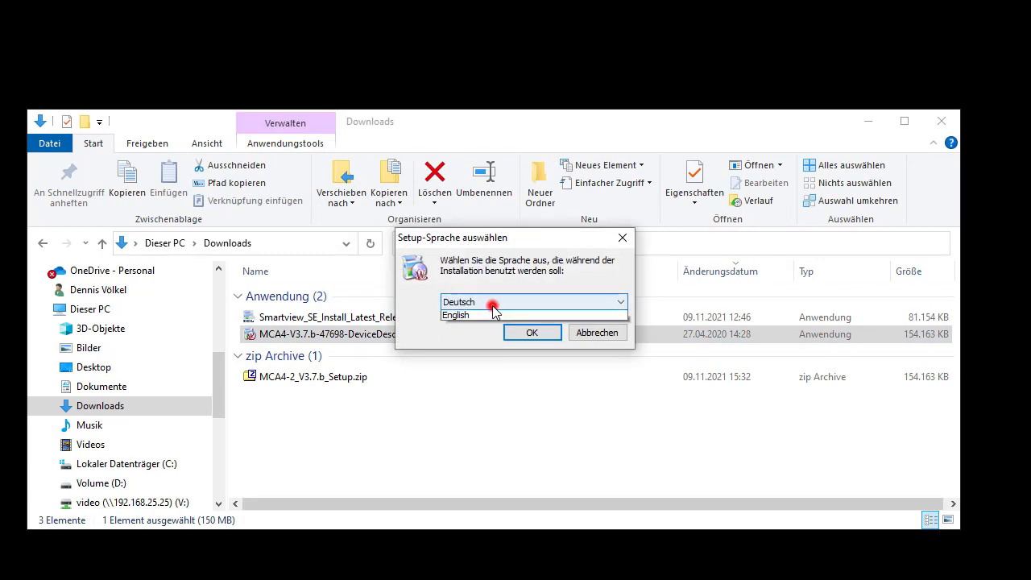
click(493, 326)
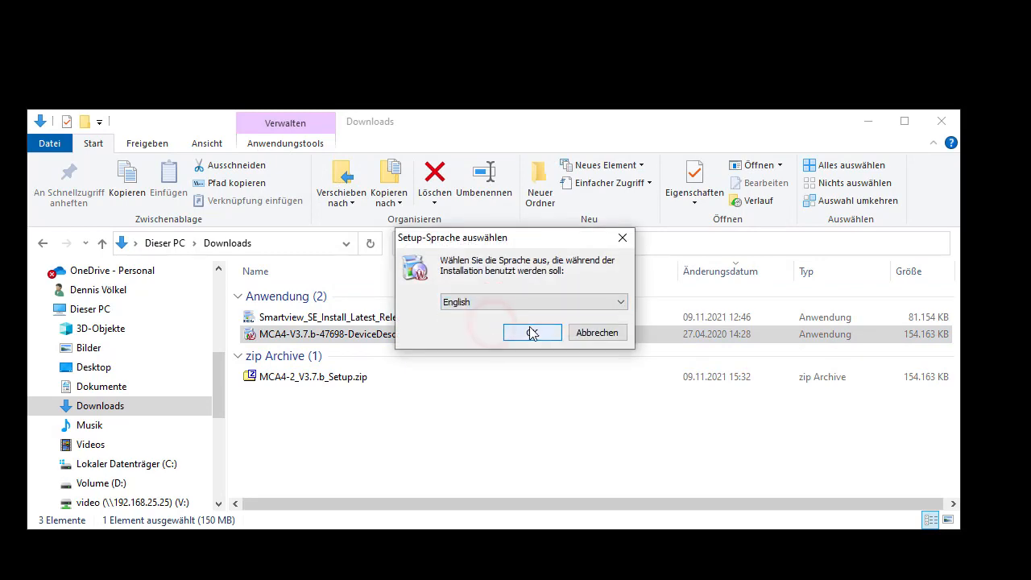
click(530, 332)
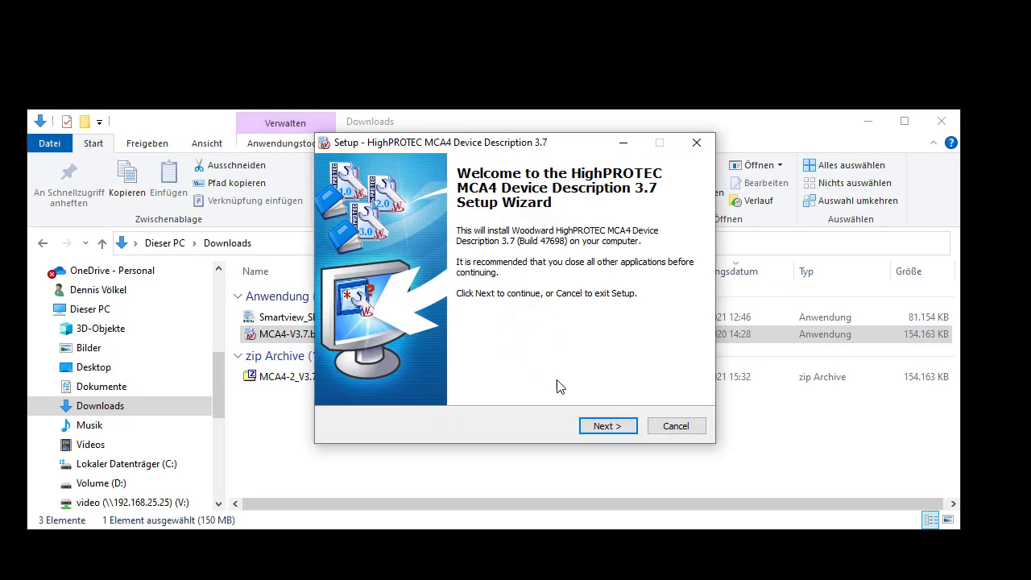
Step: Install the HighPROTEC MCA4 Device Description 3.7 with only the Device Model 3.7.b component, leaving out Device Manuals MCA4
click(616, 428)
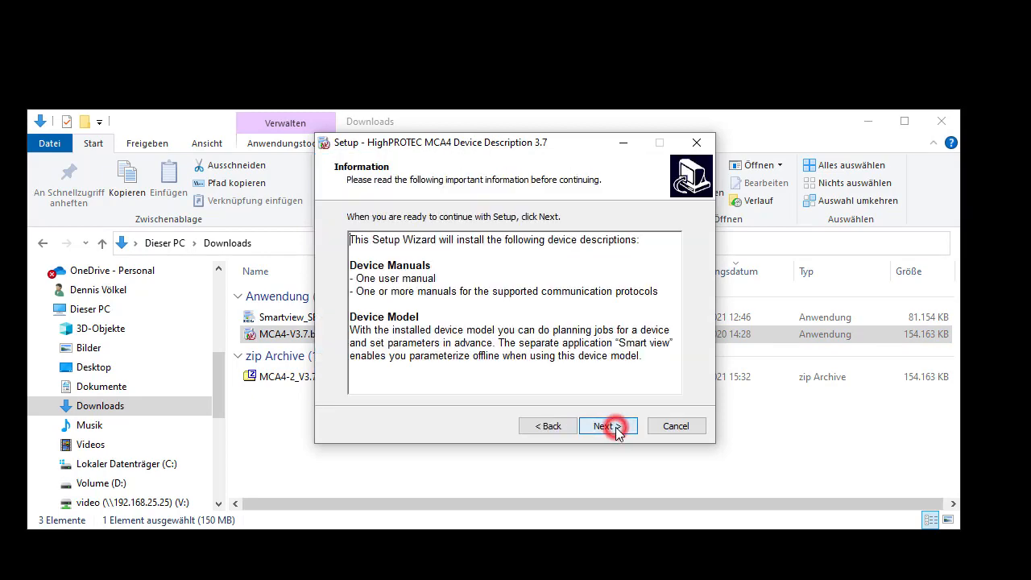
click(617, 428)
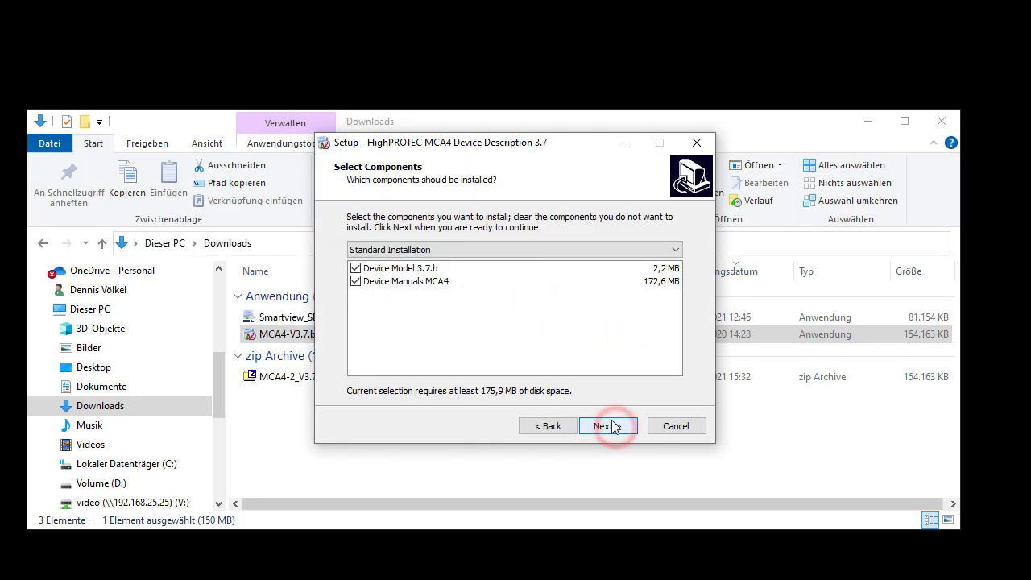
click(356, 282)
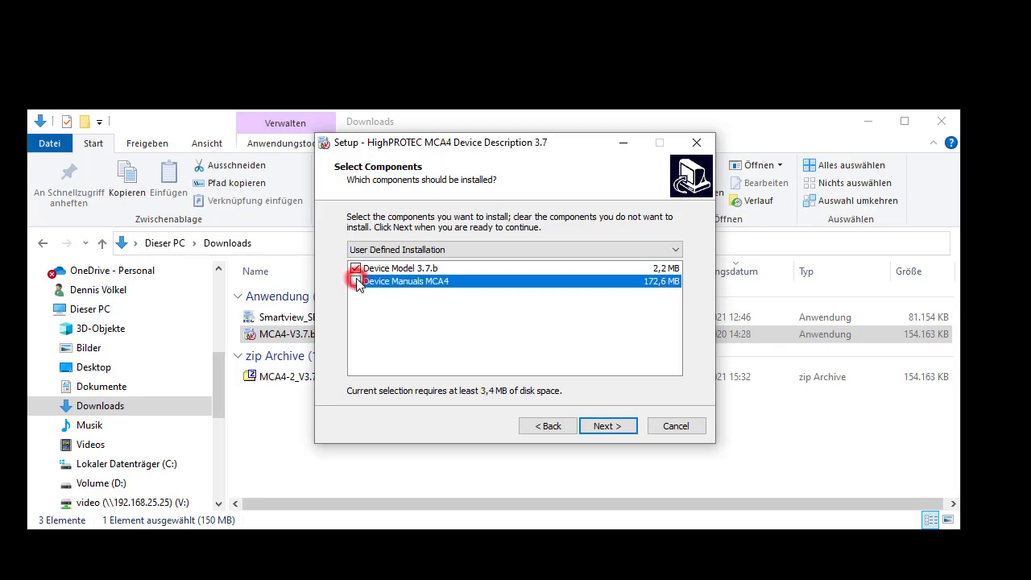
click(609, 427)
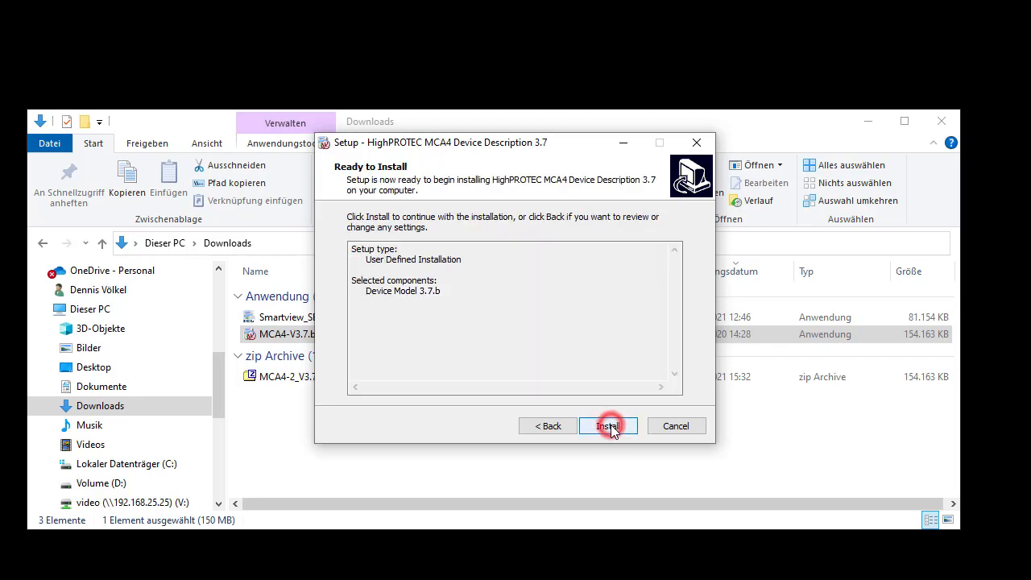
click(610, 427)
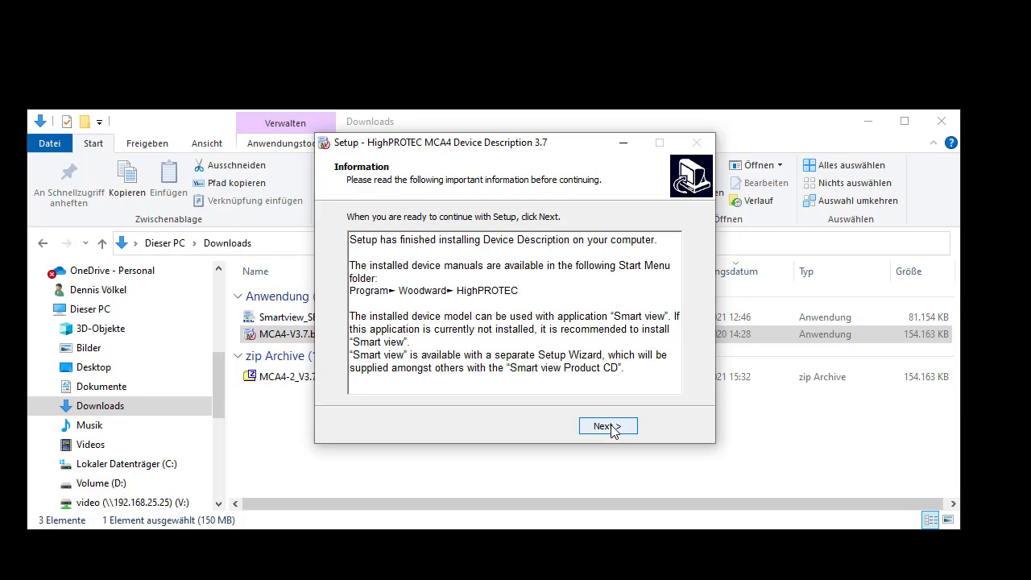
click(607, 426)
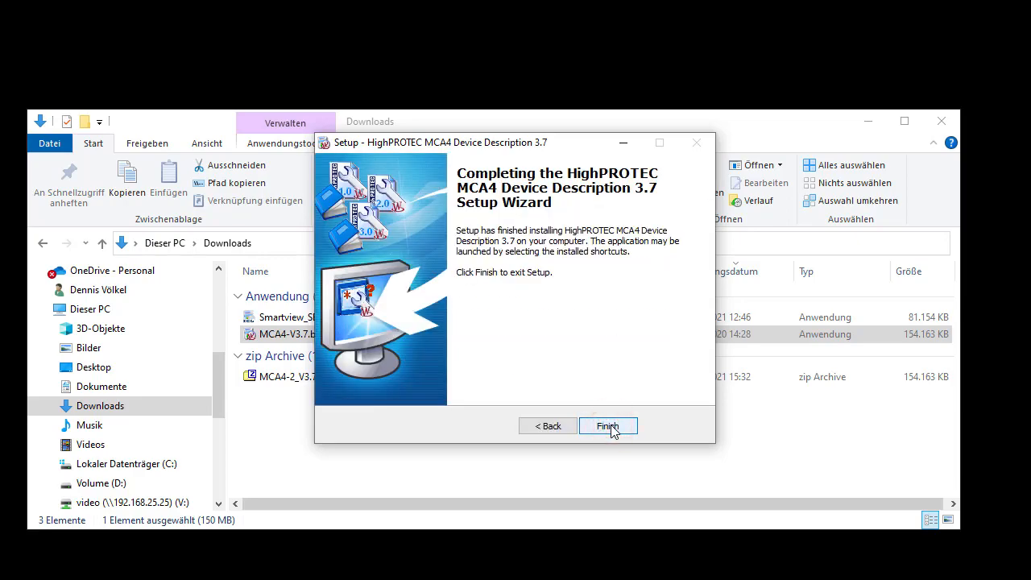